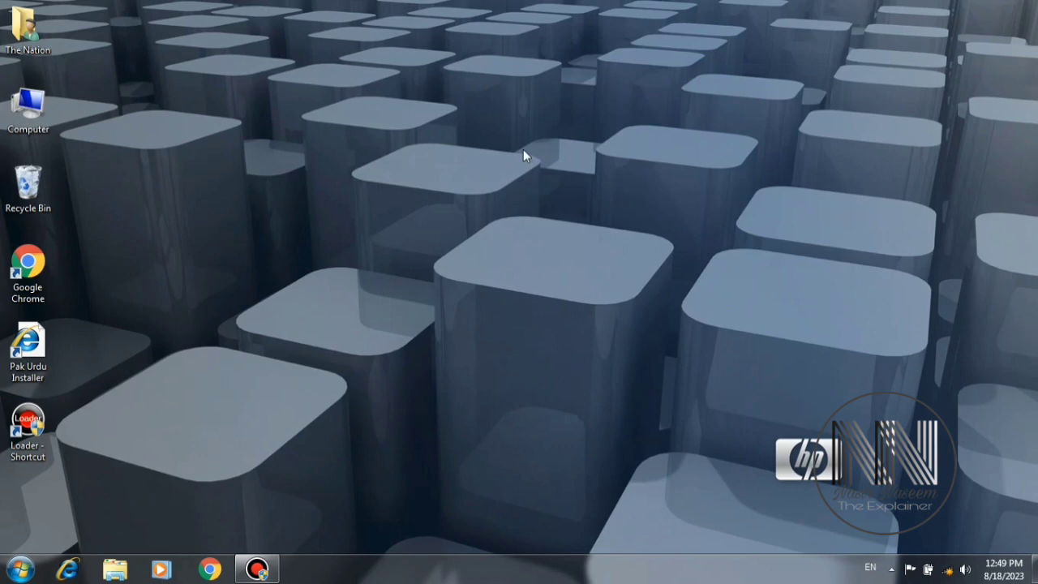
- Refresh the Windows 7 desktop from its right-click menu
right_click(455, 136)
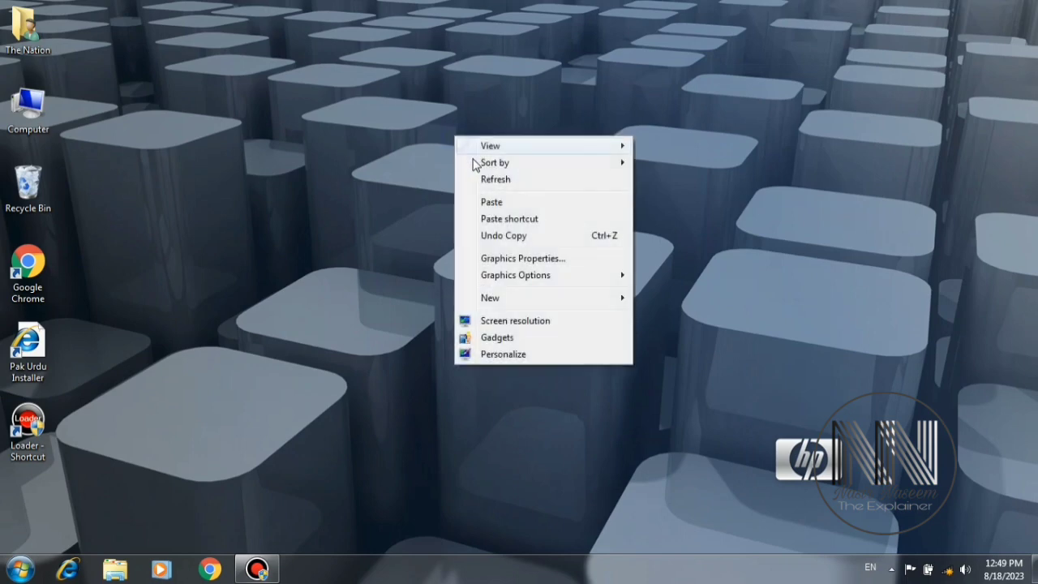
click(478, 178)
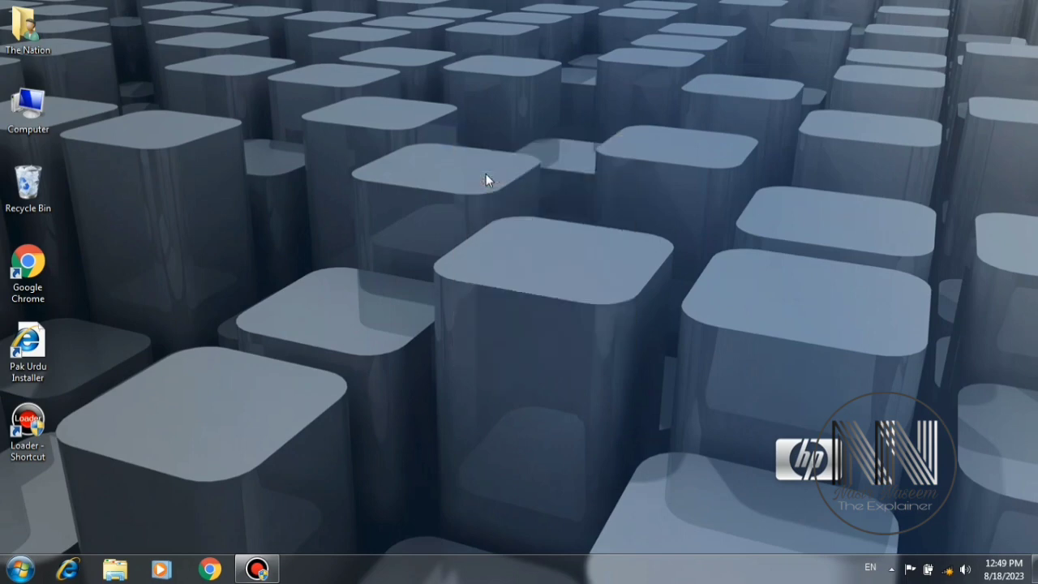
double_click(31, 110)
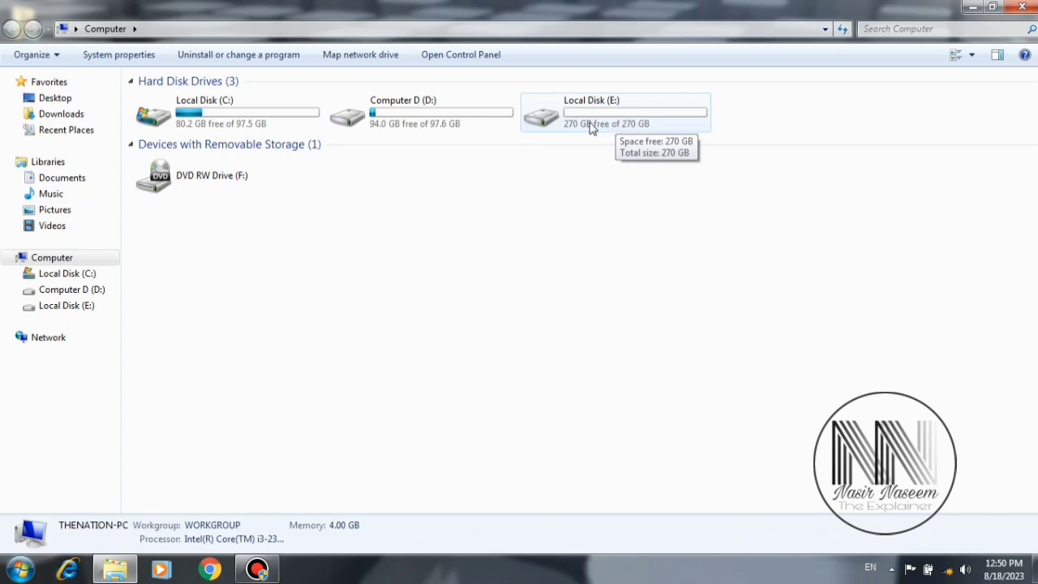
- Close Computer and launch Computer Management from Control Panel's maximized Administrative Tools window
click(1022, 6)
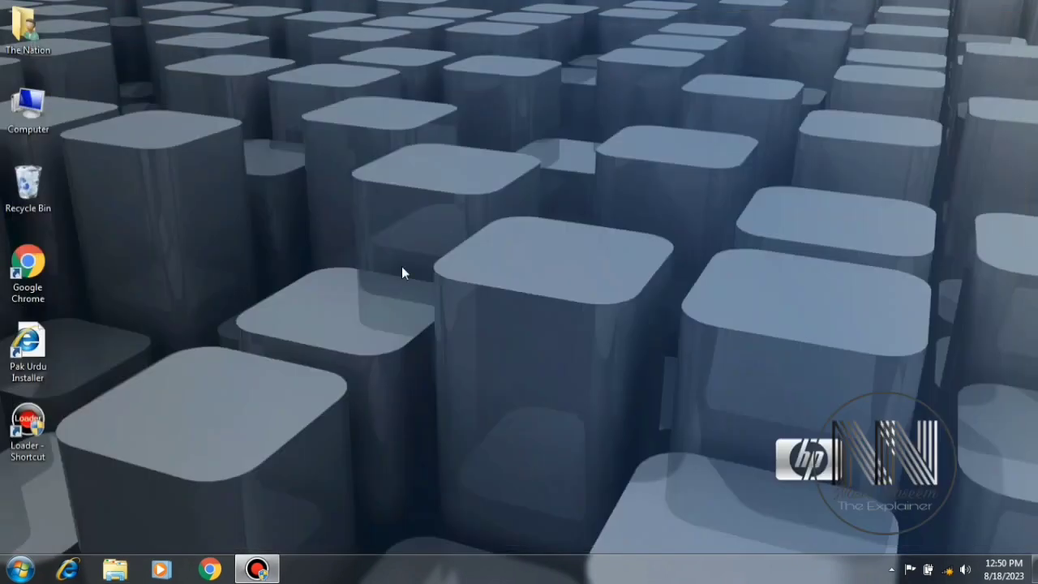
click(21, 568)
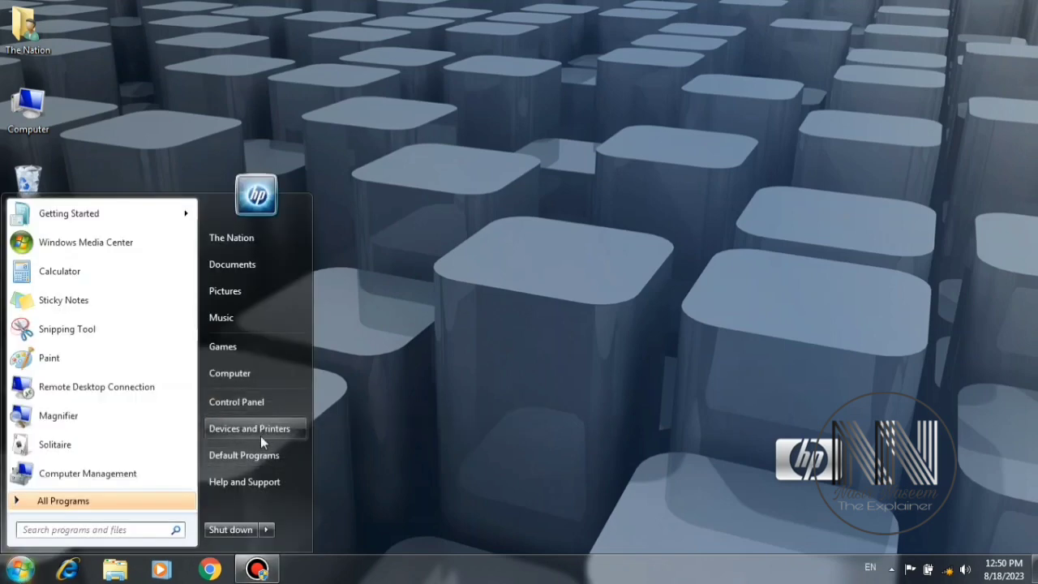
click(241, 403)
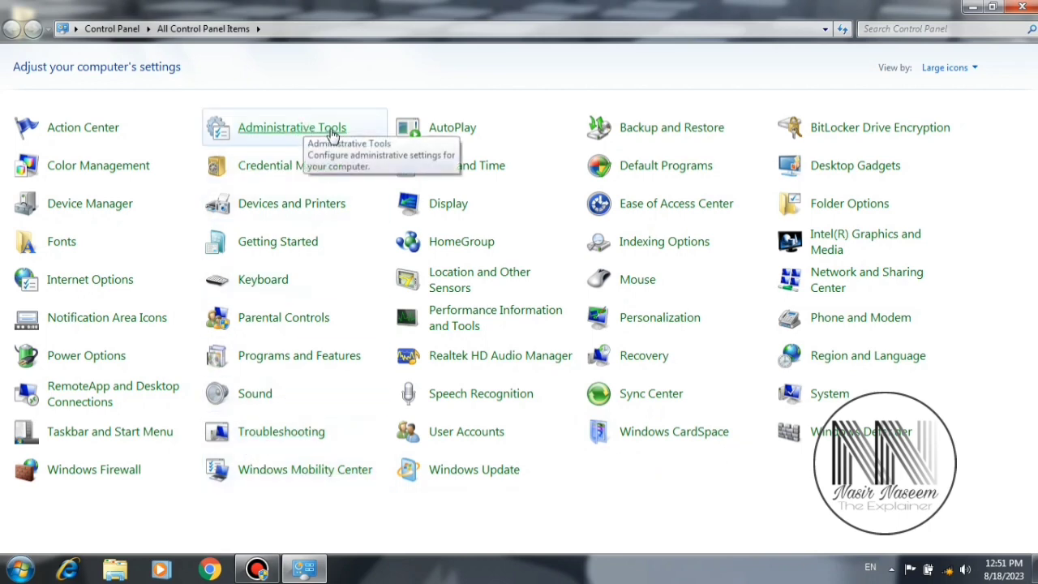
click(294, 130)
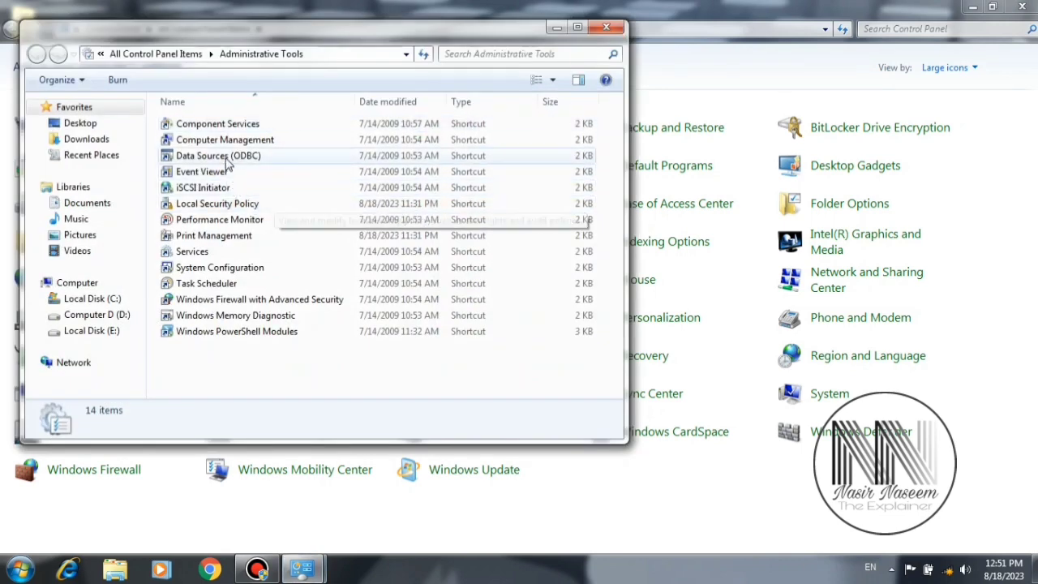
double_click(350, 36)
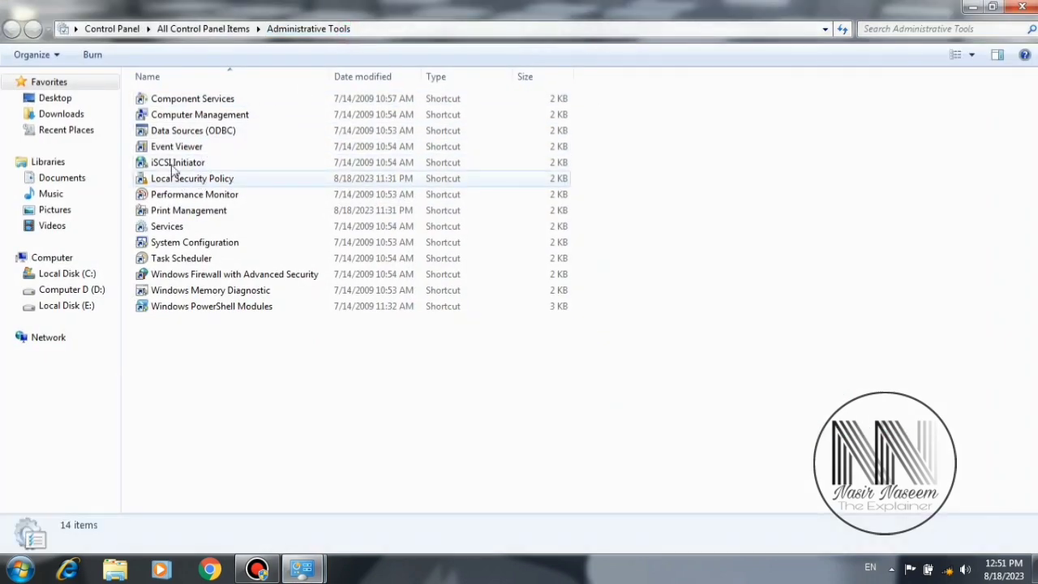
mouse_move(225, 140)
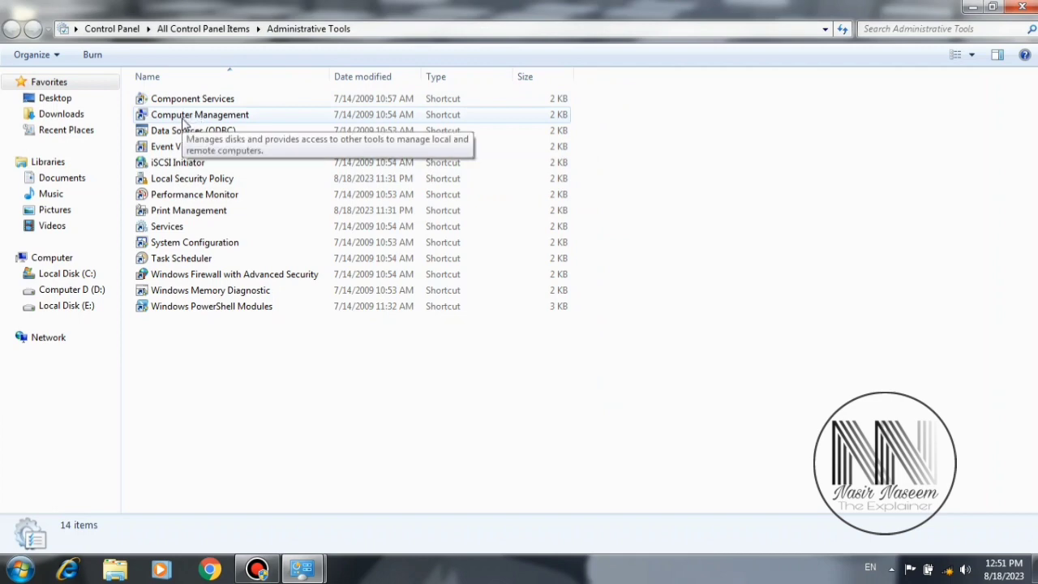
click(184, 121)
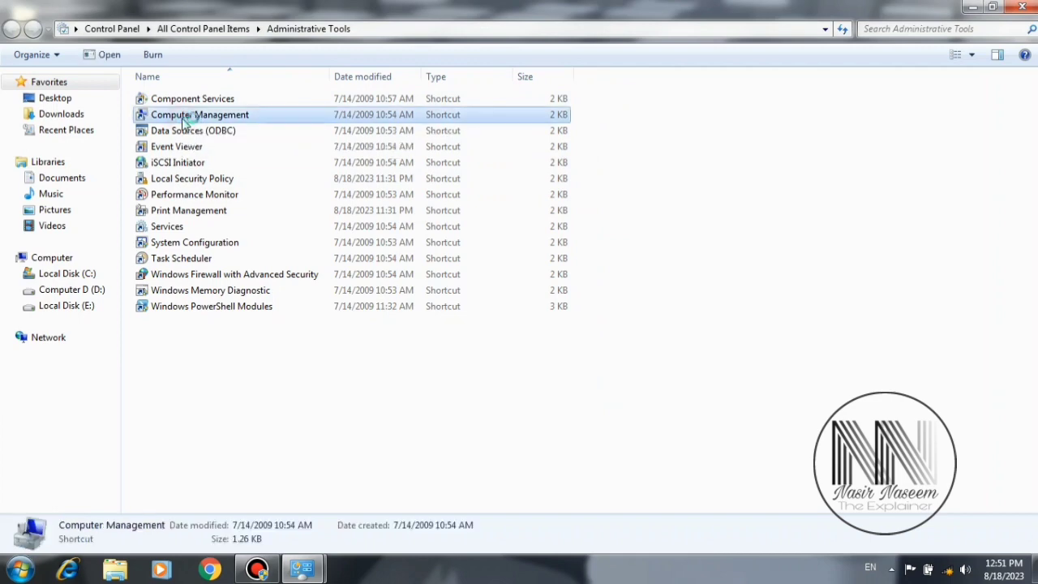
key(Return)
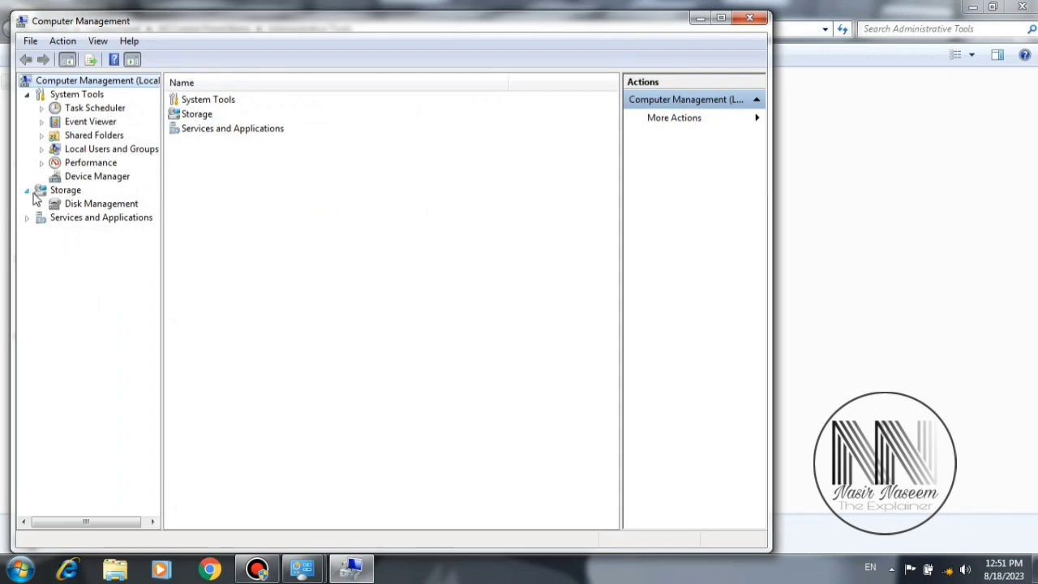
- Show Disk Management under Storage to view Disk 0's System, C, D and E partitions
click(94, 207)
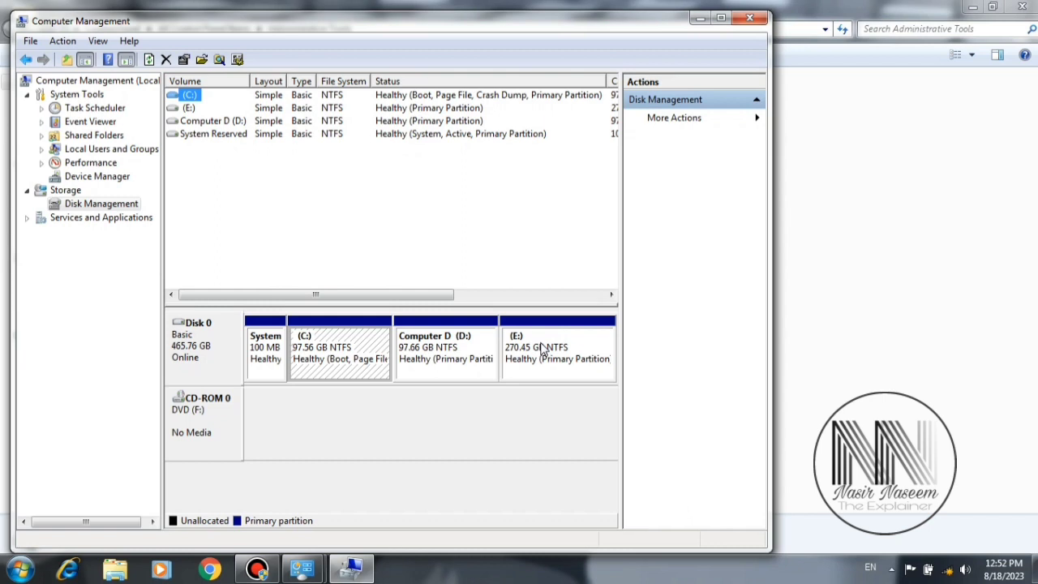
- Shrink volume E to 104.43 GB, freeing 166.02 GB of unallocated space
right_click(553, 325)
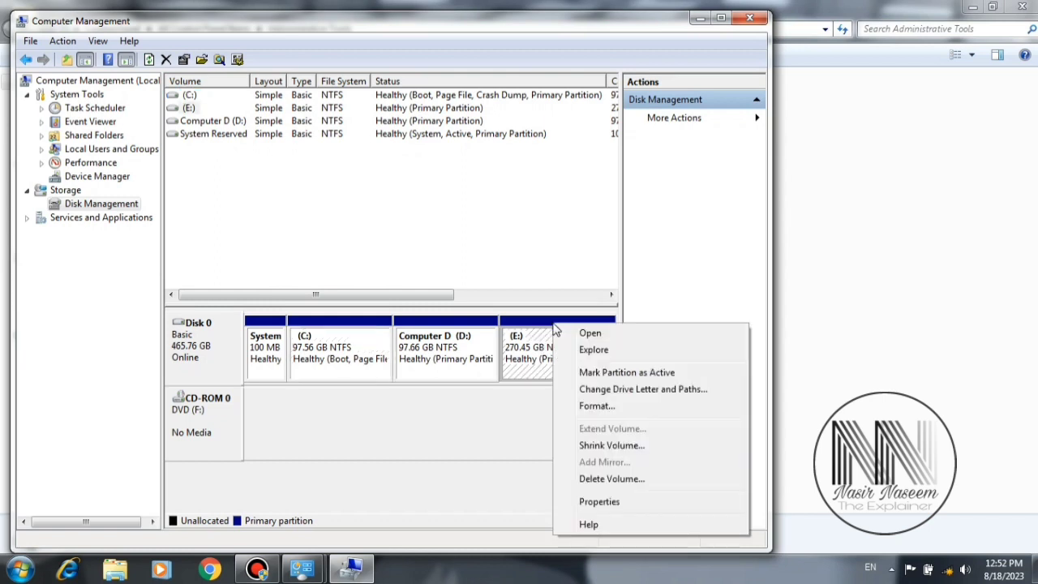
click(612, 445)
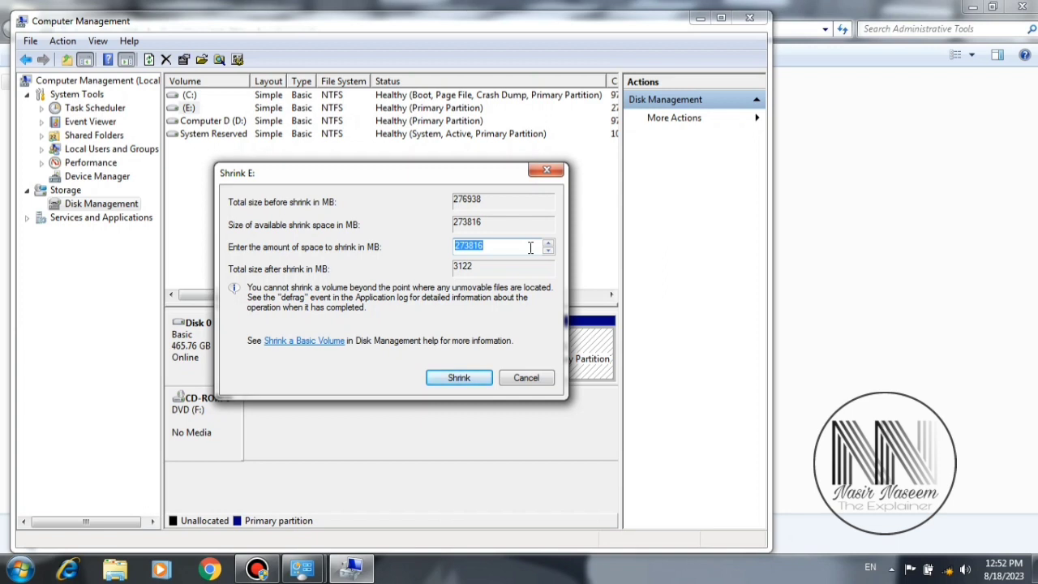
text(70)
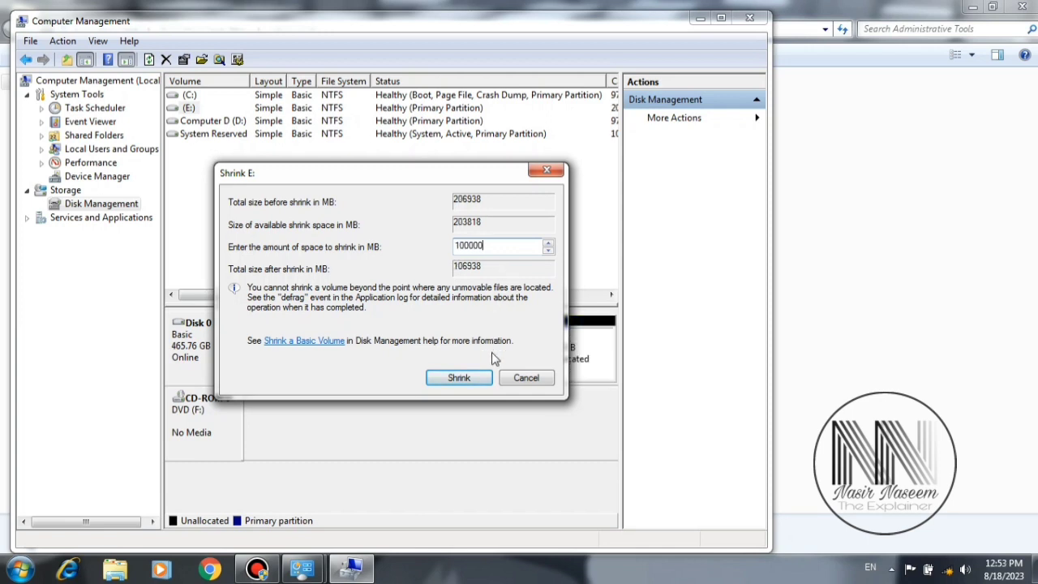
click(463, 378)
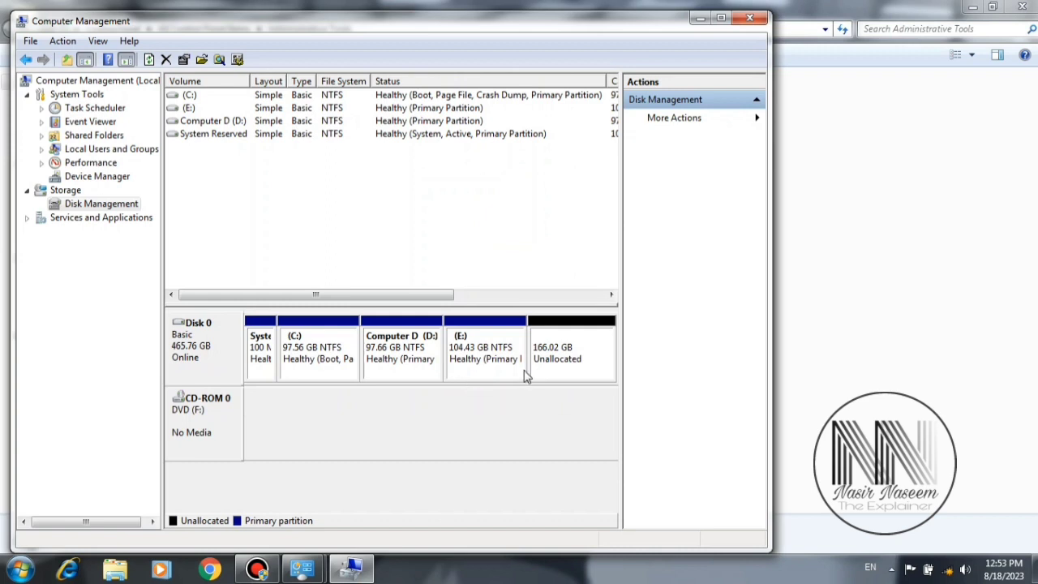
- Open and dismiss the unallocated space's context menu several times
right_click(563, 331)
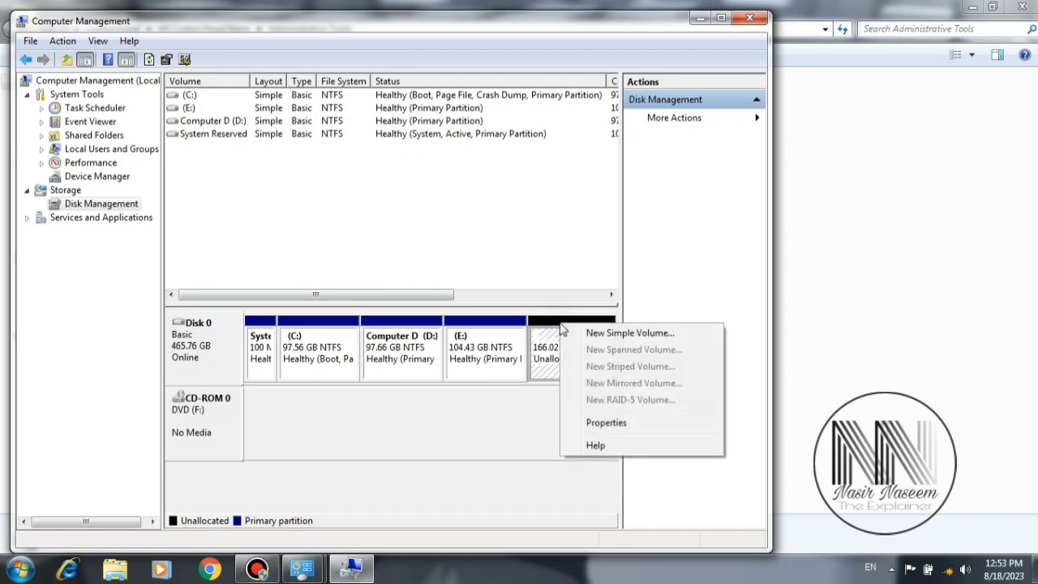
click(558, 331)
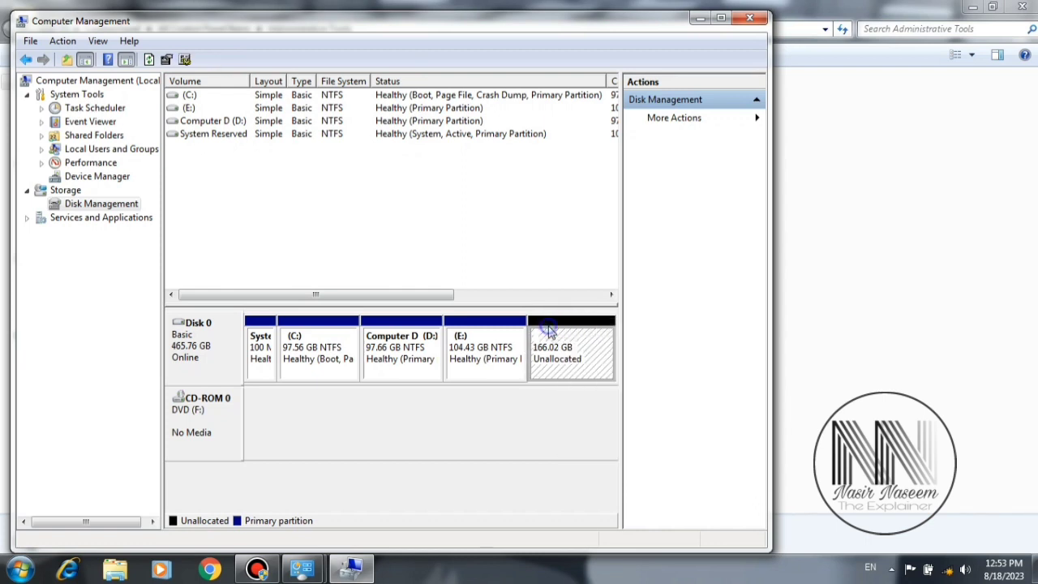
right_click(549, 332)
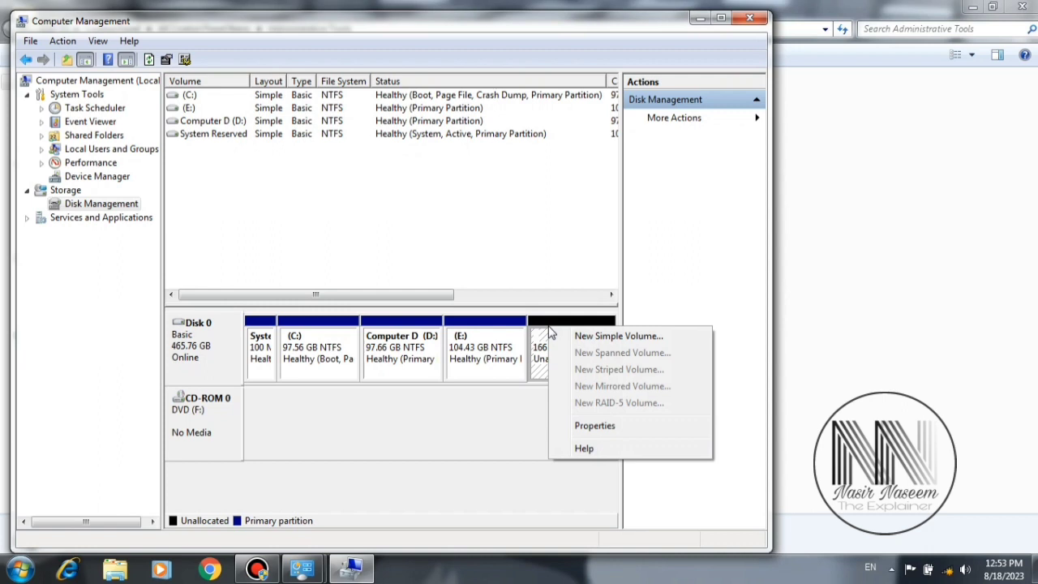
click(546, 328)
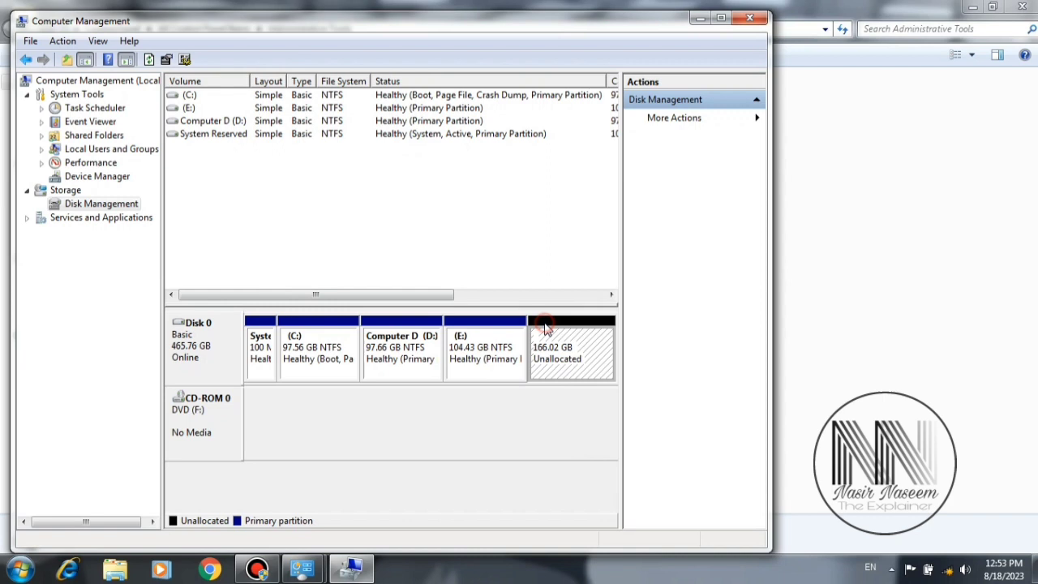
right_click(545, 329)
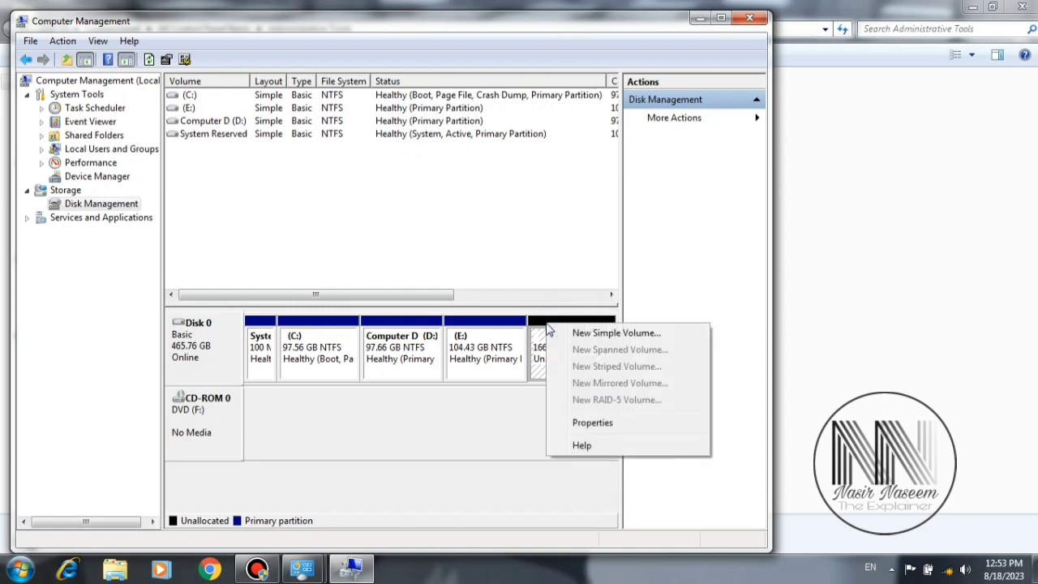
click(543, 327)
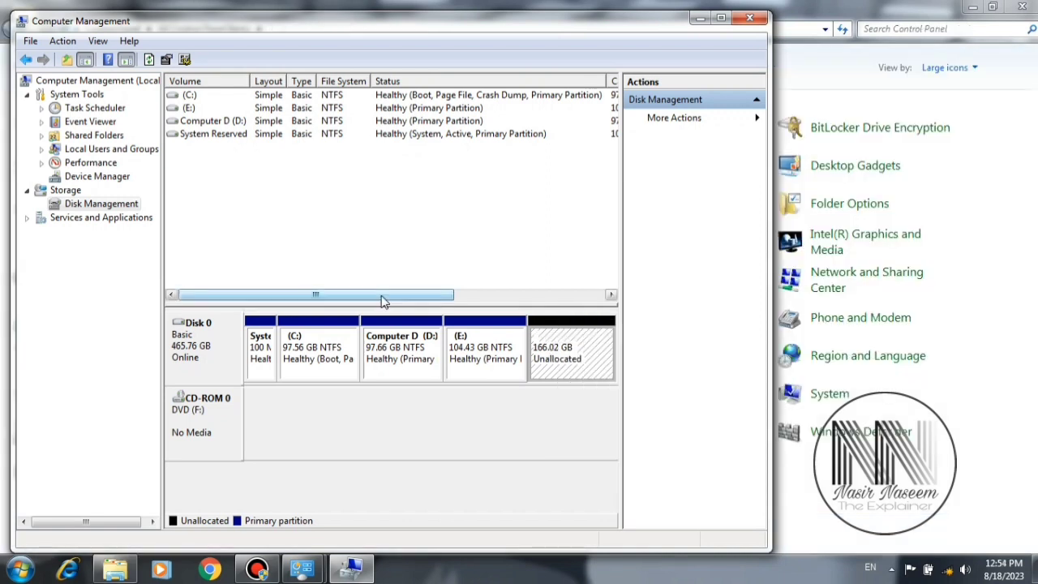
mouse_move(383, 297)
mouse_down()
mouse_move(569, 287)
mouse_move(385, 292)
mouse_up()
- Create a 100000 MB simple volume with letter G and NTFS quick format
right_click(555, 329)
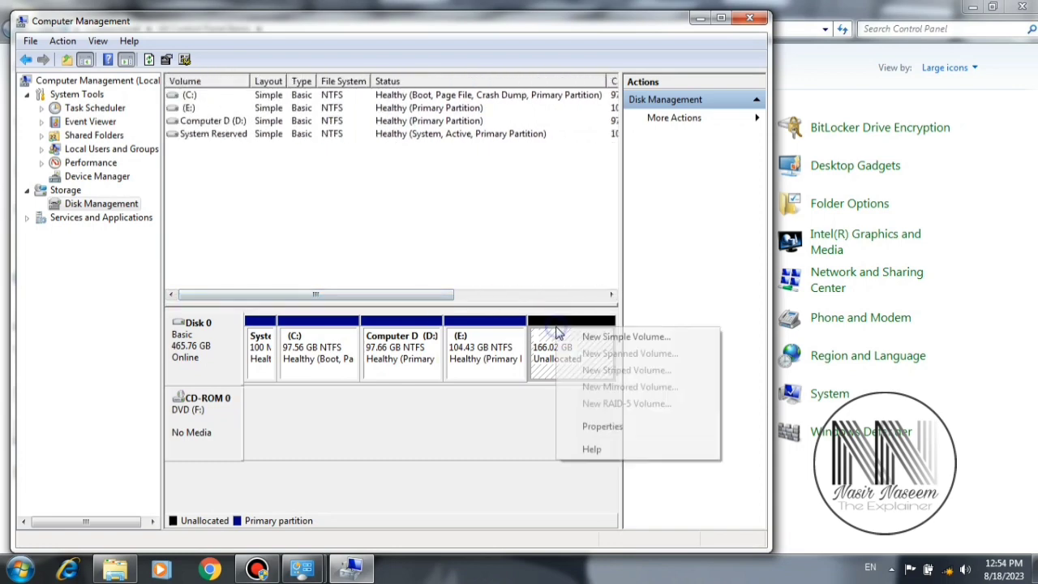
click(601, 337)
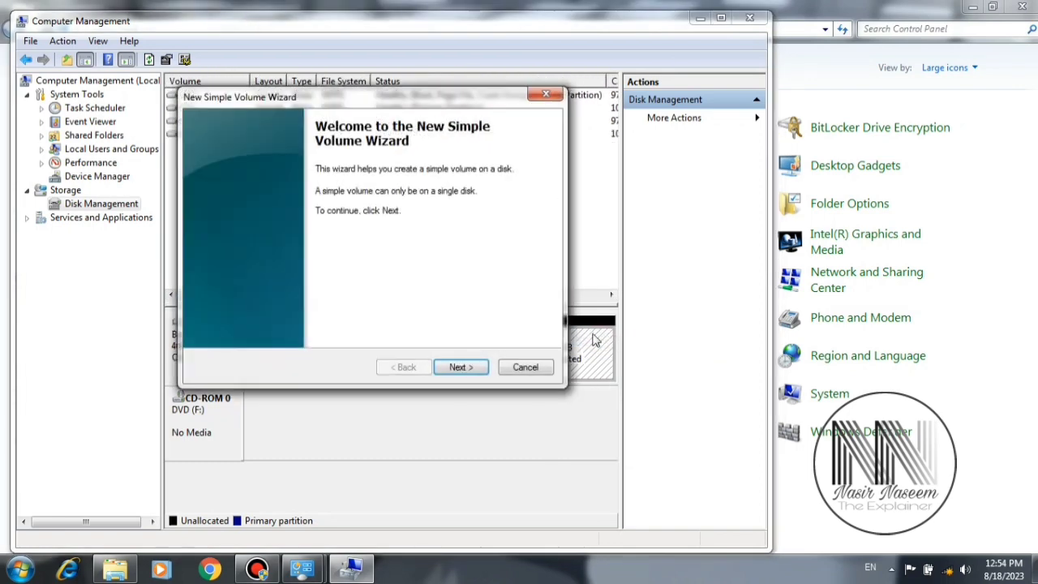
click(459, 367)
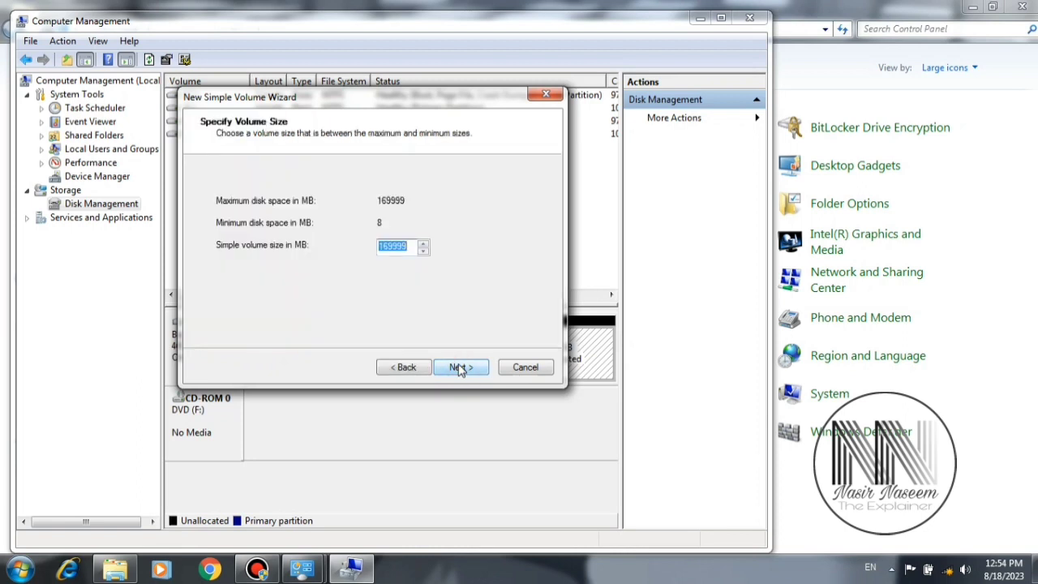
text(1)
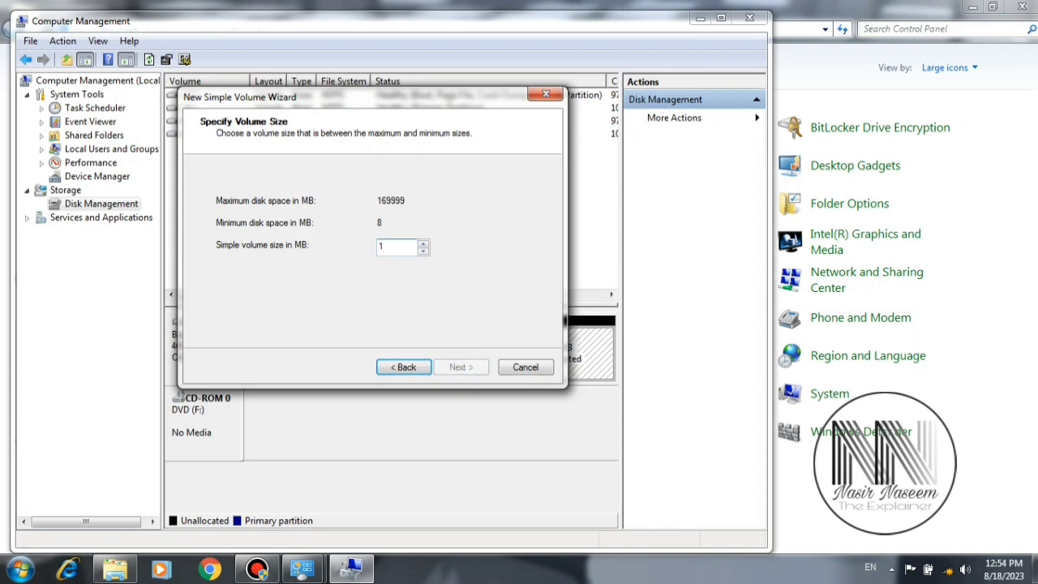
text(00000)
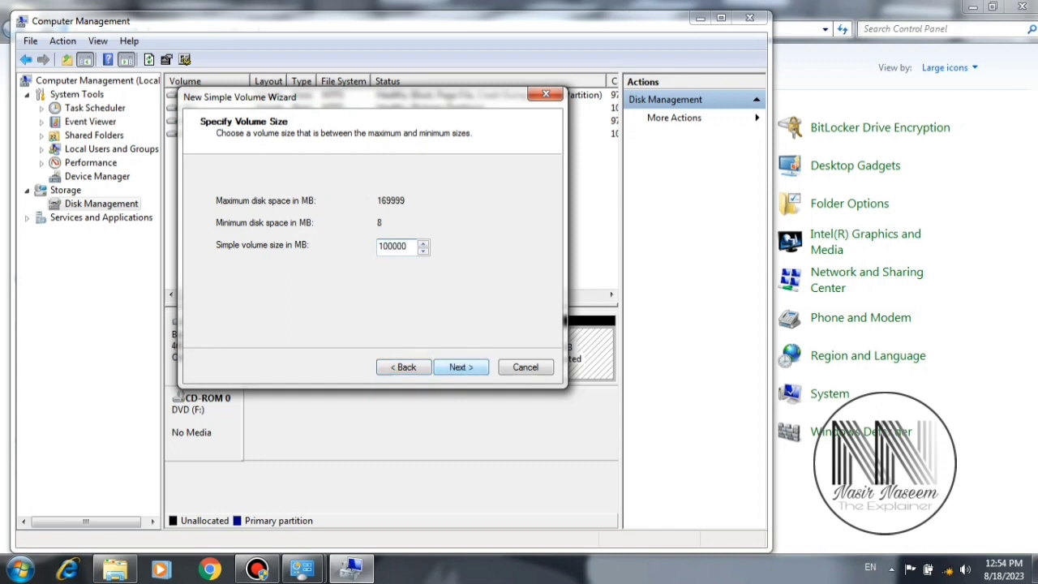
click(459, 368)
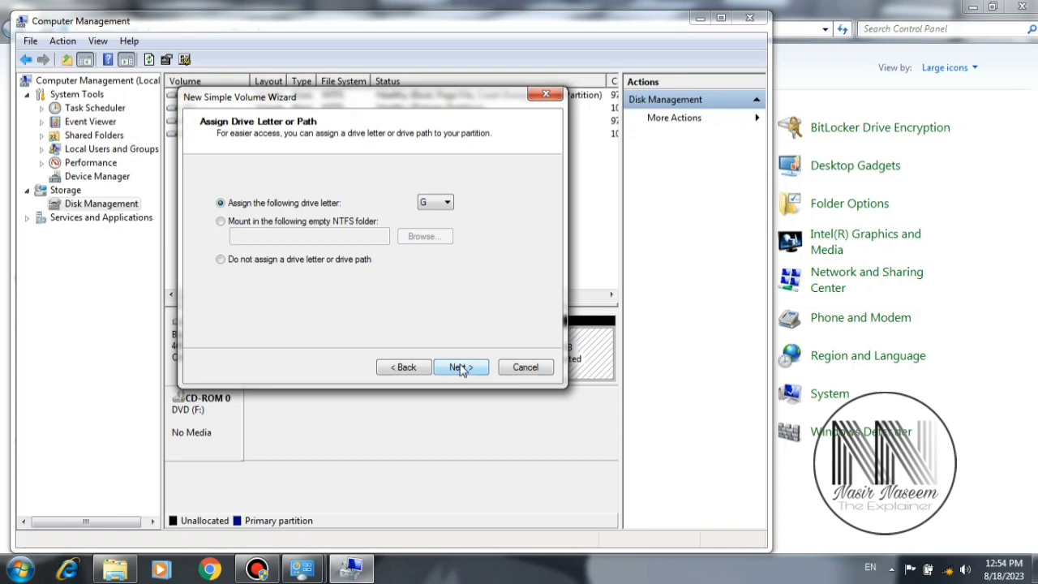
click(459, 368)
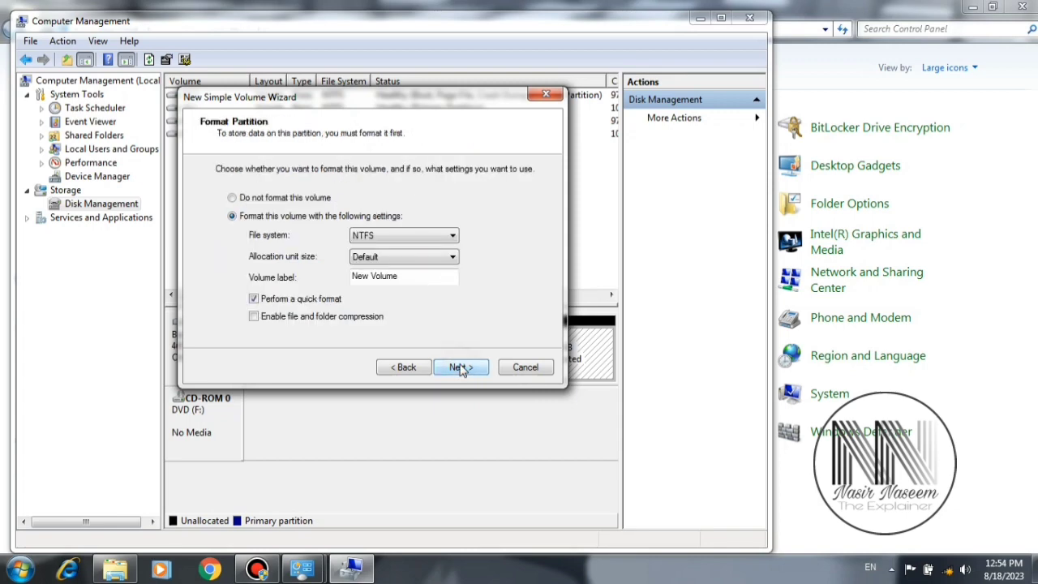
click(461, 369)
click(460, 369)
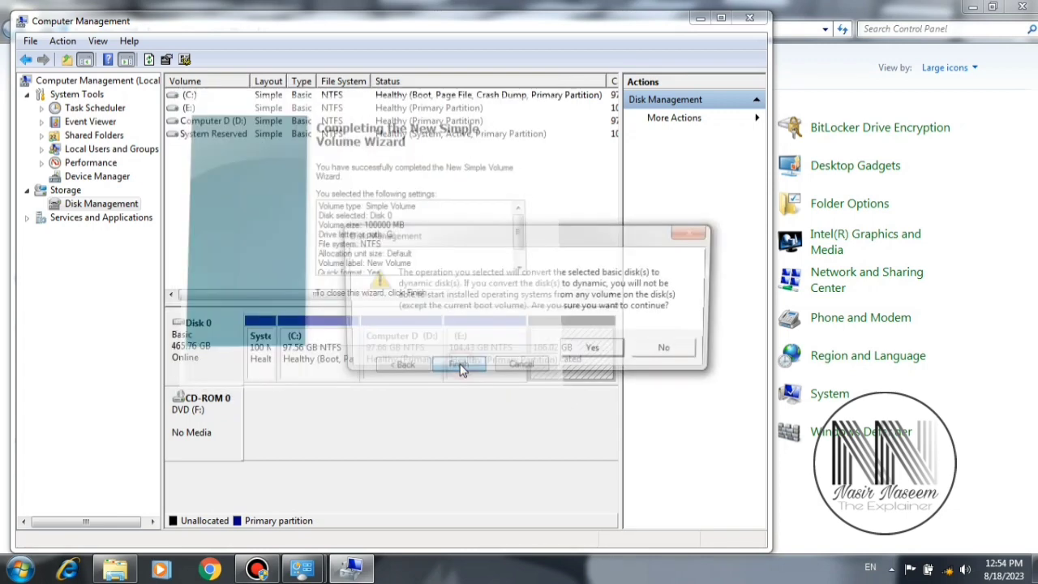
- Accept converting Disk 0 to dynamic so the 97.66 GB New Volume G appears
click(583, 351)
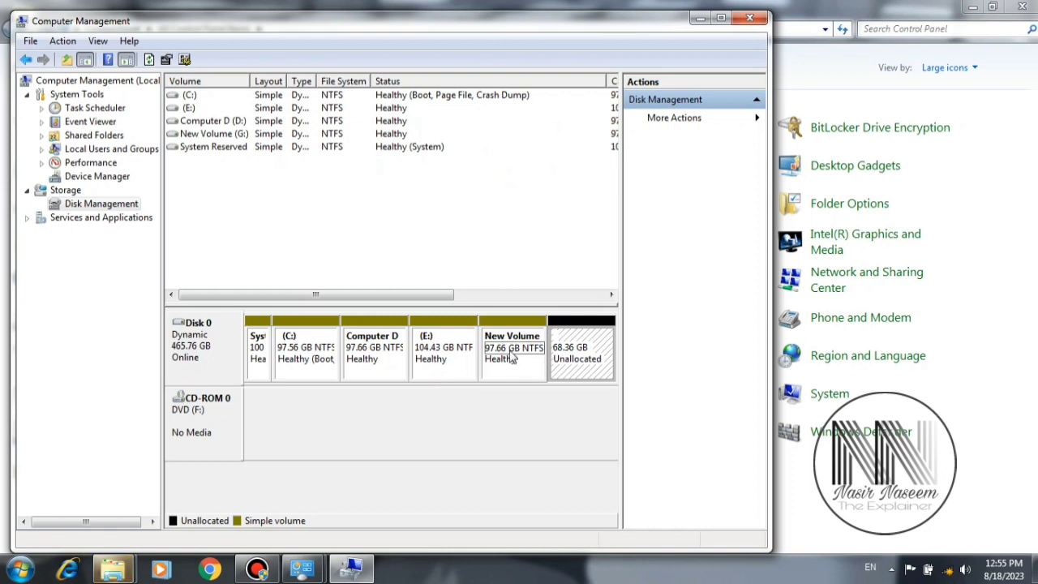
- Create a second NTFS simple volume H using all remaining 68.36 GB
click(464, 339)
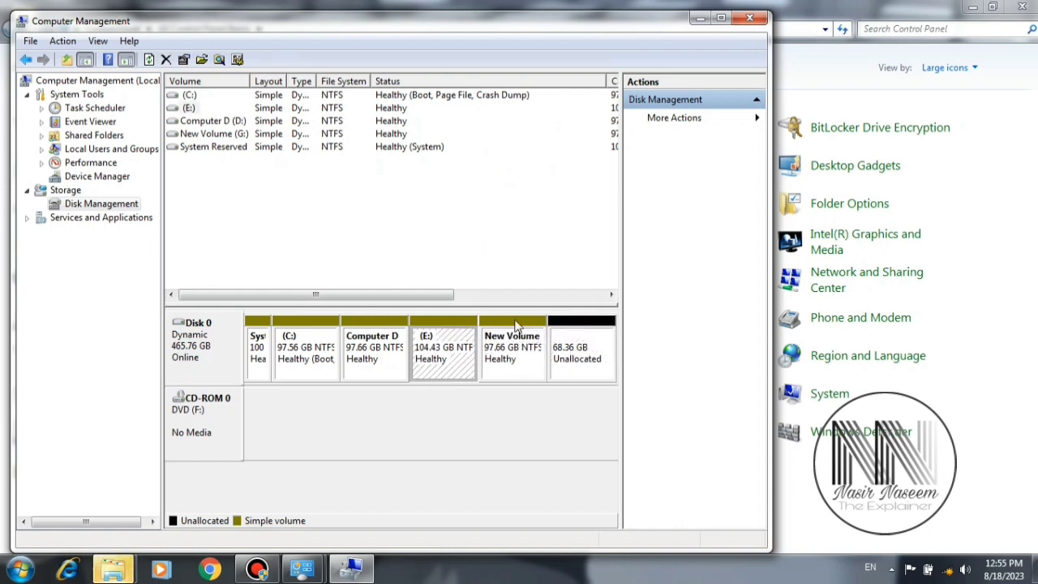
click(582, 339)
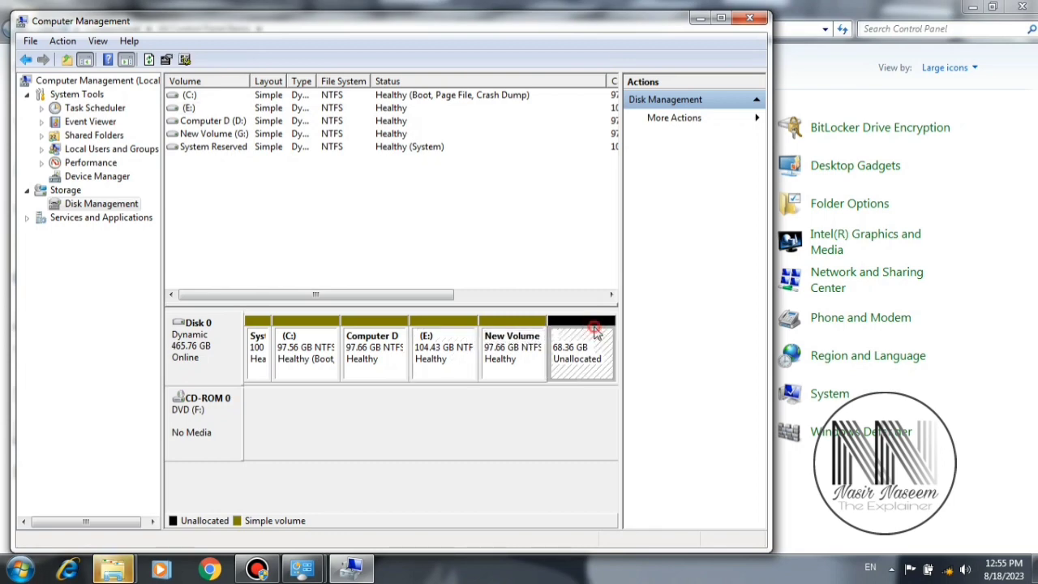
right_click(580, 324)
click(616, 334)
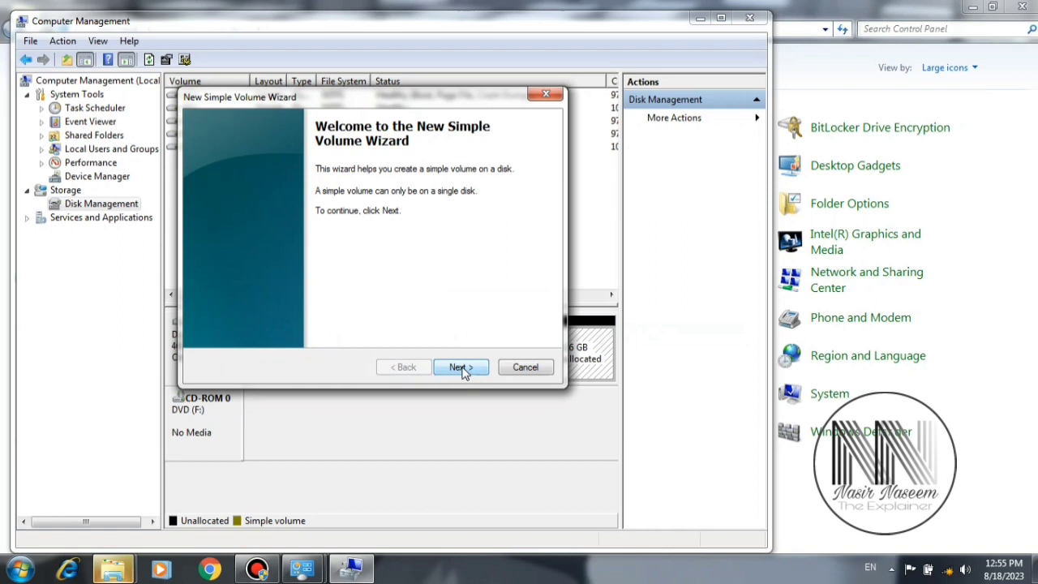
click(460, 369)
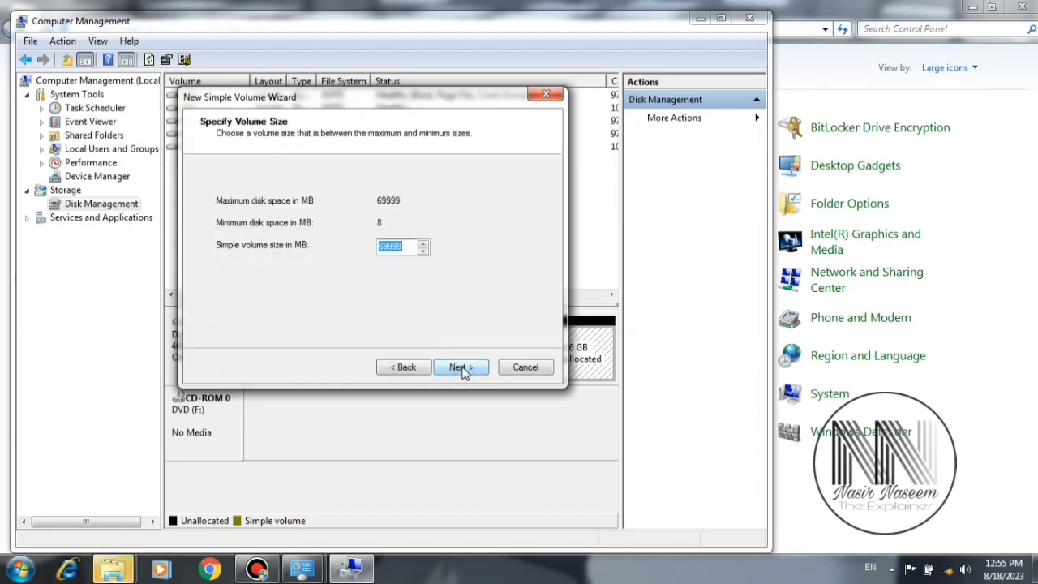
click(460, 369)
click(460, 369)
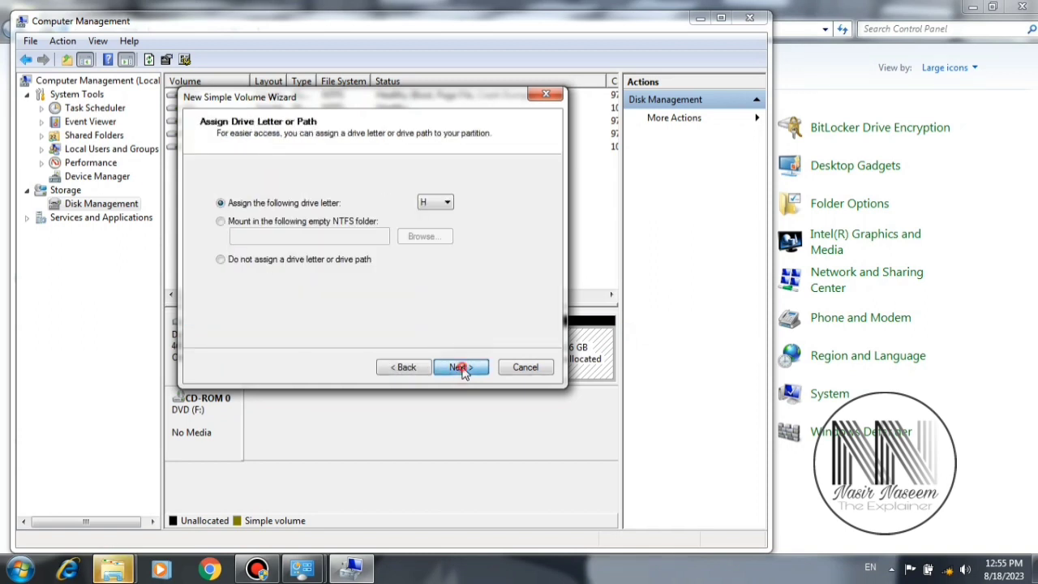
click(461, 369)
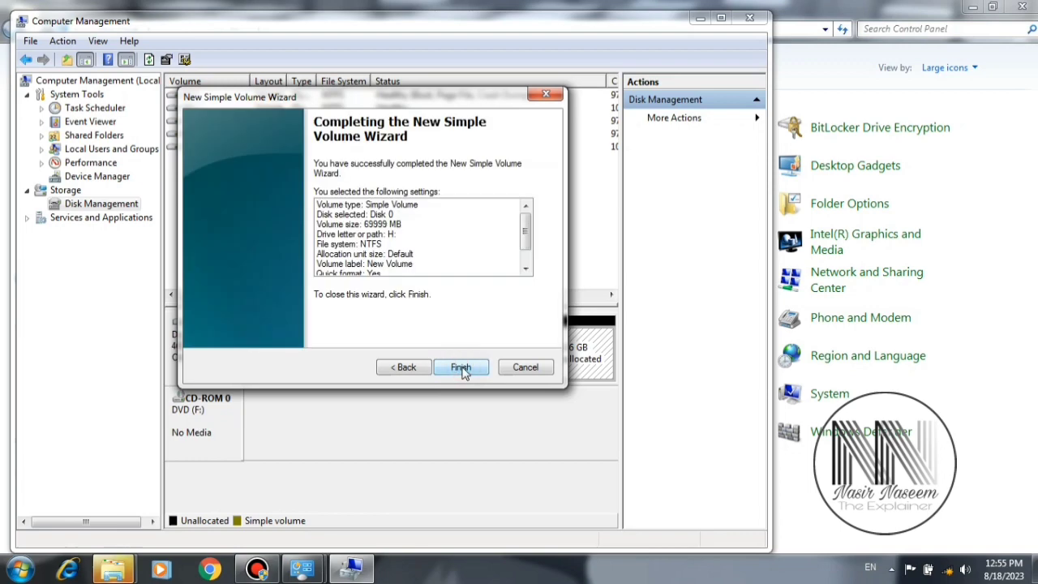
click(462, 369)
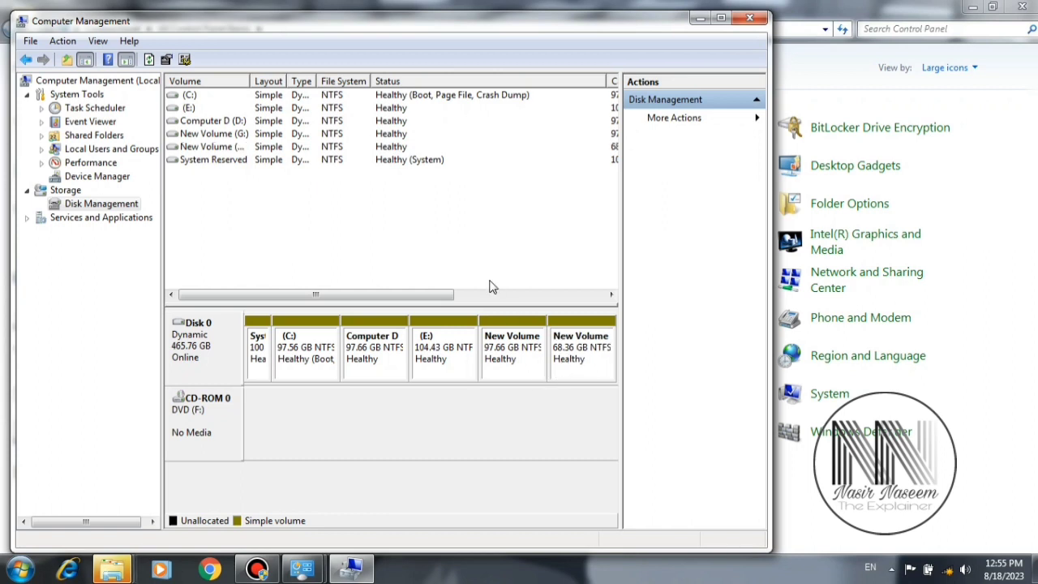
- Close Computer Management, AutoPlay prompts and Control Panel, then refresh Computer to show G and H
click(750, 17)
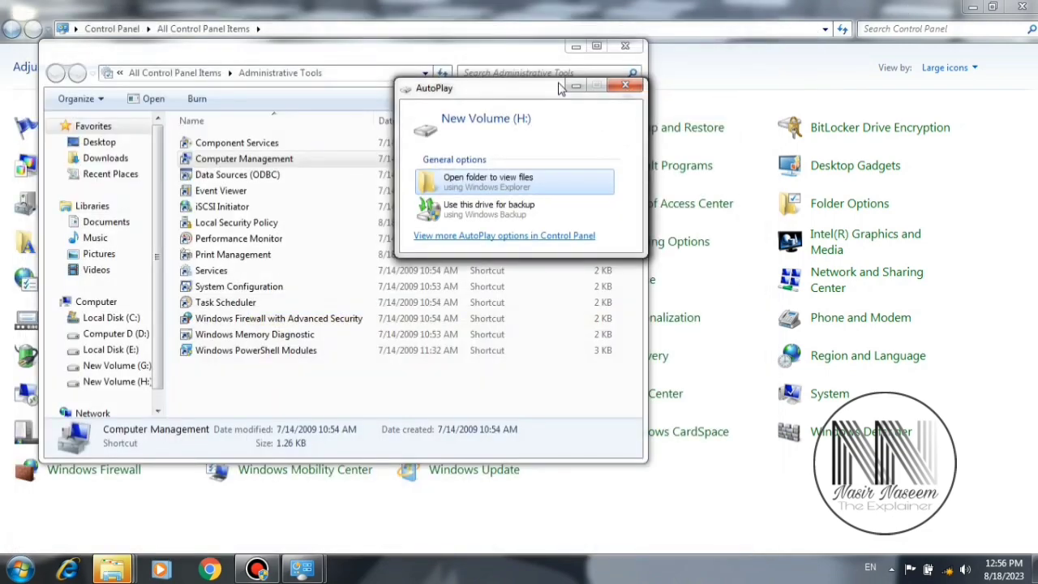
click(625, 86)
click(625, 86)
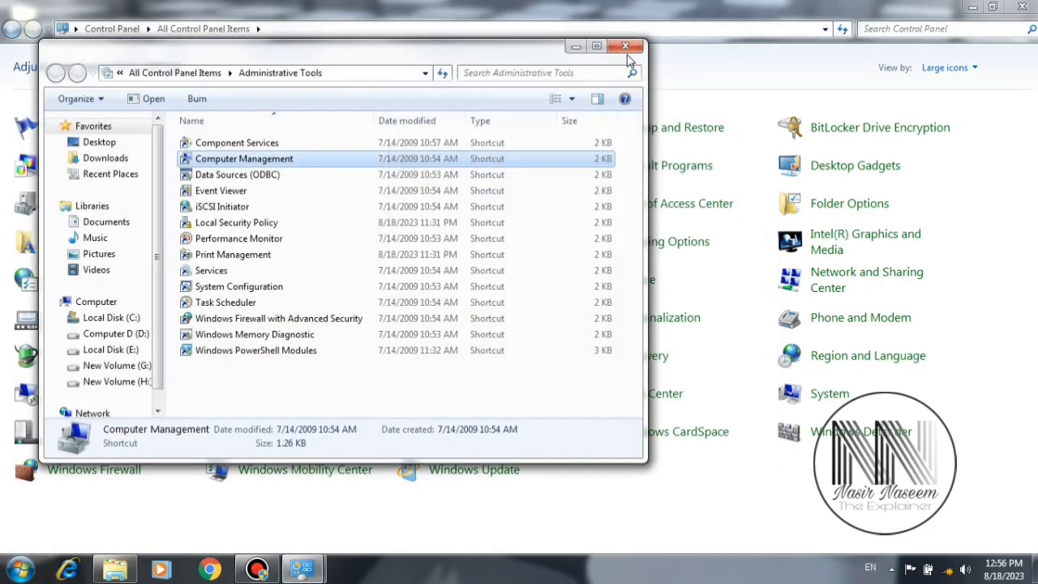
click(624, 45)
click(1021, 6)
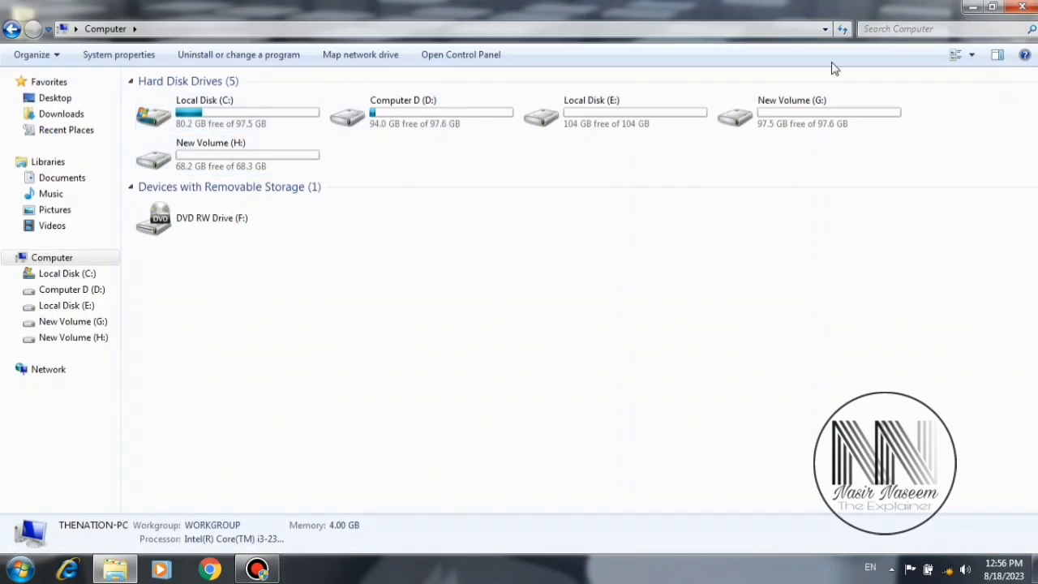
right_click(539, 254)
click(582, 309)
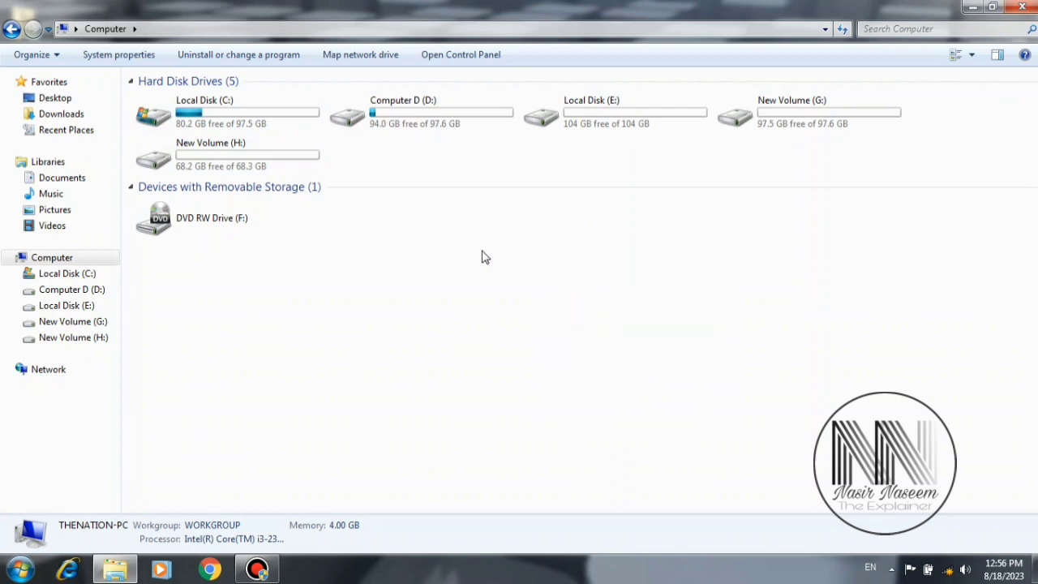